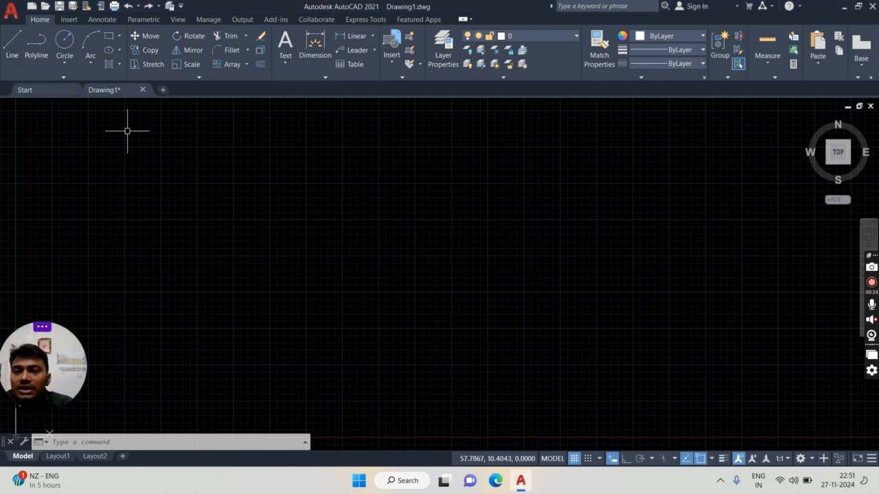
Draw a connected chain of five line segments, starting with a nearly horizontal line about 26 units long.
click(313, 165)
click(660, 125)
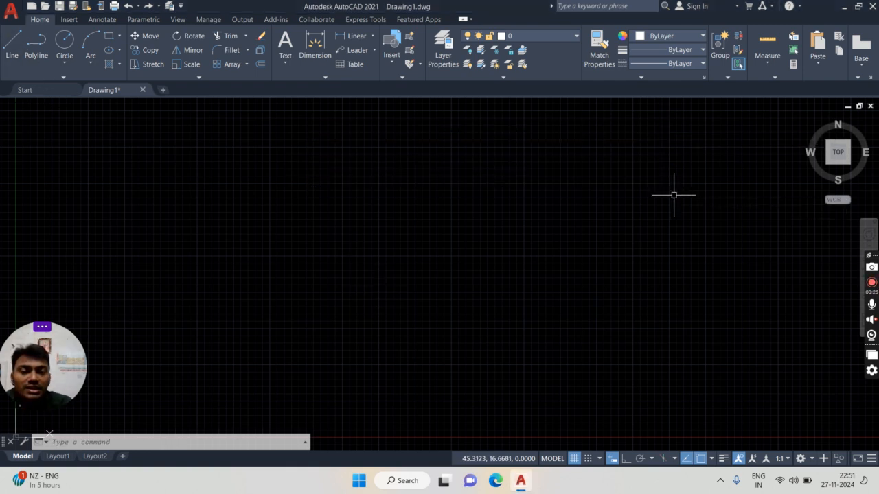
click(12, 43)
click(183, 182)
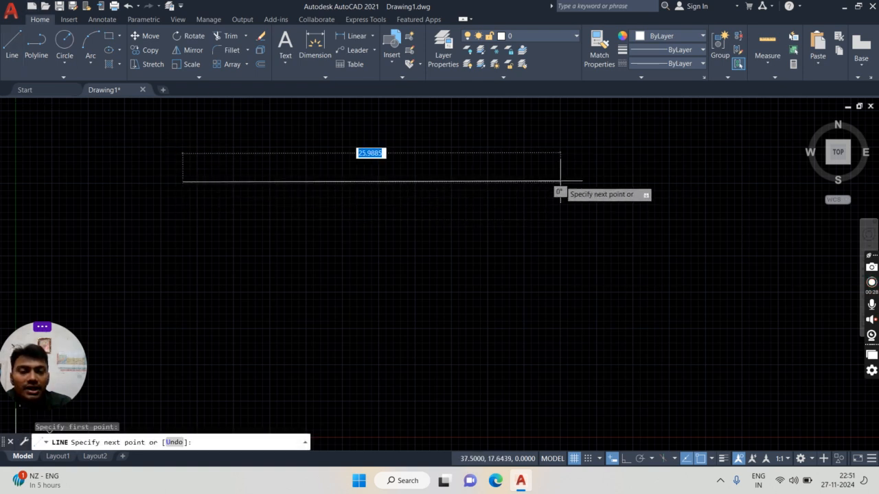
click(560, 182)
click(587, 241)
click(416, 262)
click(416, 341)
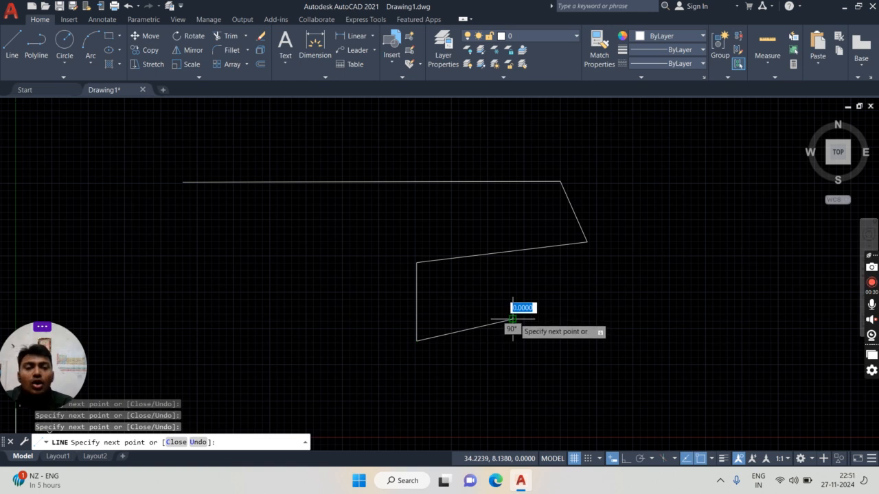
click(512, 320)
key(Return)
Add a linear dimension to the long top line, placed just above it.
click(315, 44)
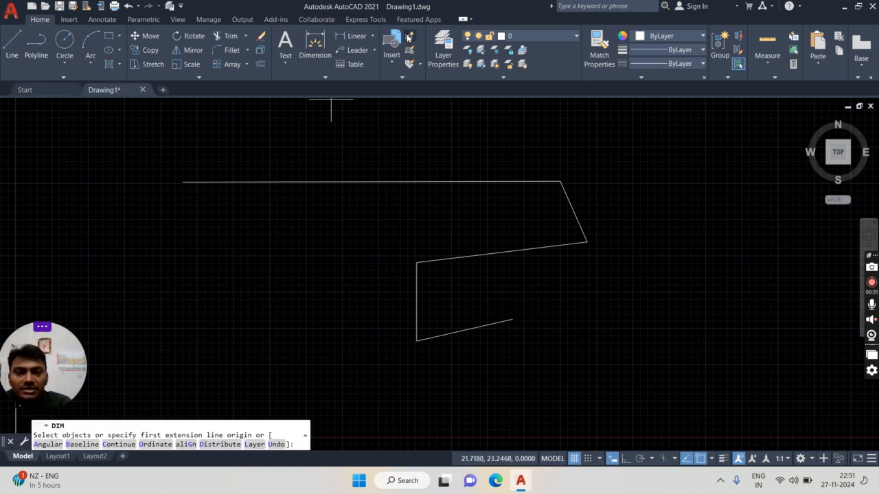
click(355, 36)
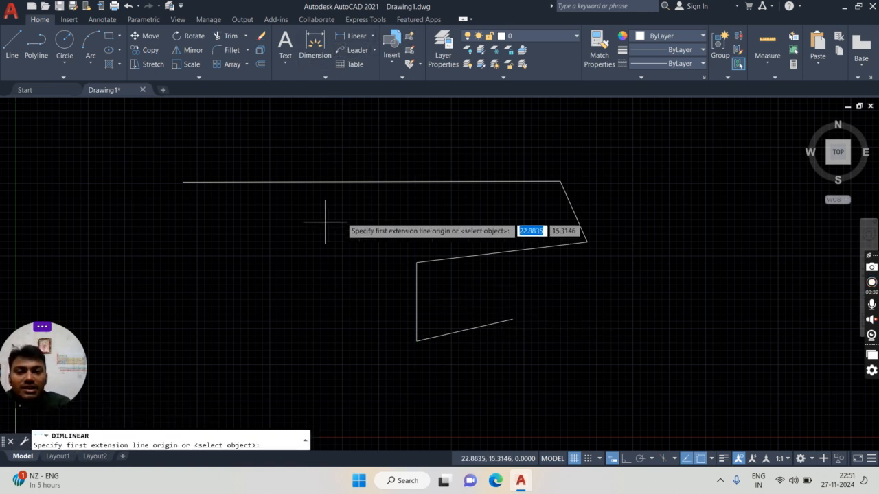
click(183, 182)
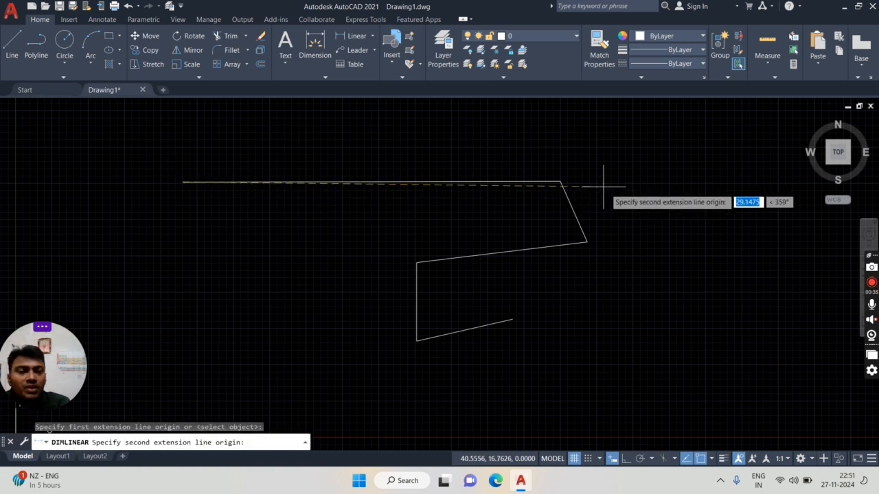
click(560, 182)
click(553, 171)
scroll(443, 200, up, 10)
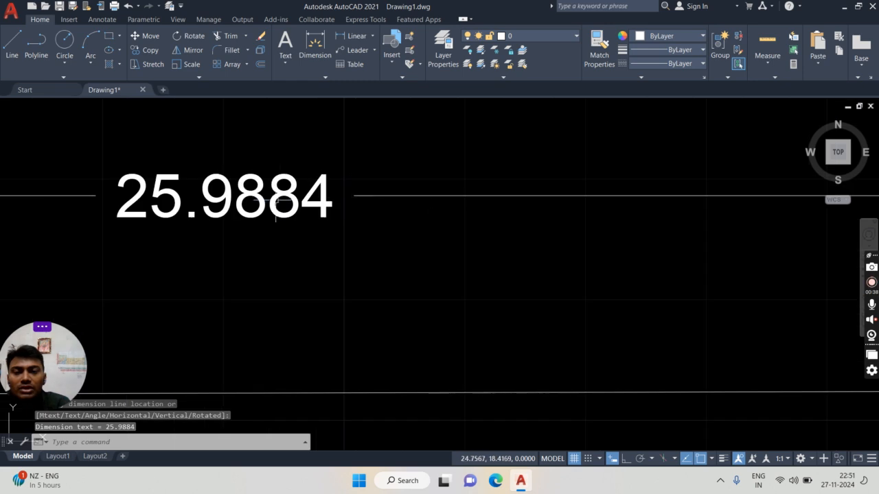
scroll(373, 239, up, 5)
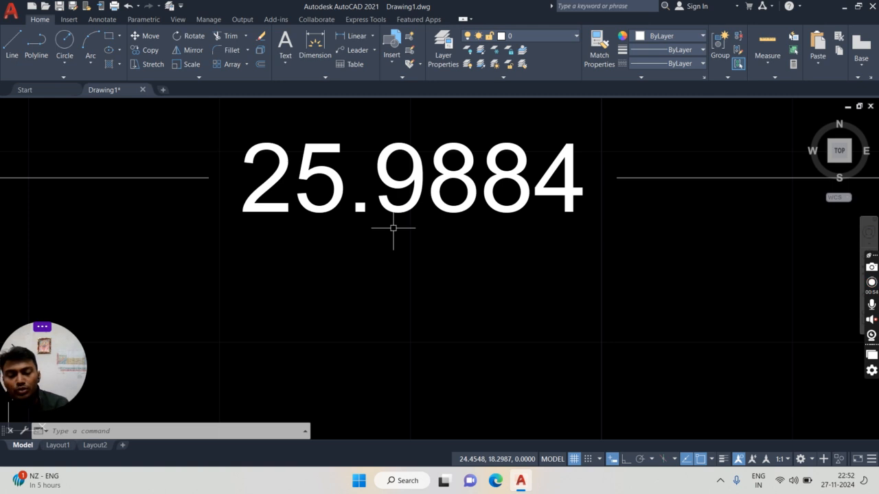
Modify the Standard dimension style to Engineering unit format with 0'-0" precision and set it current.
text(D)
key(Return)
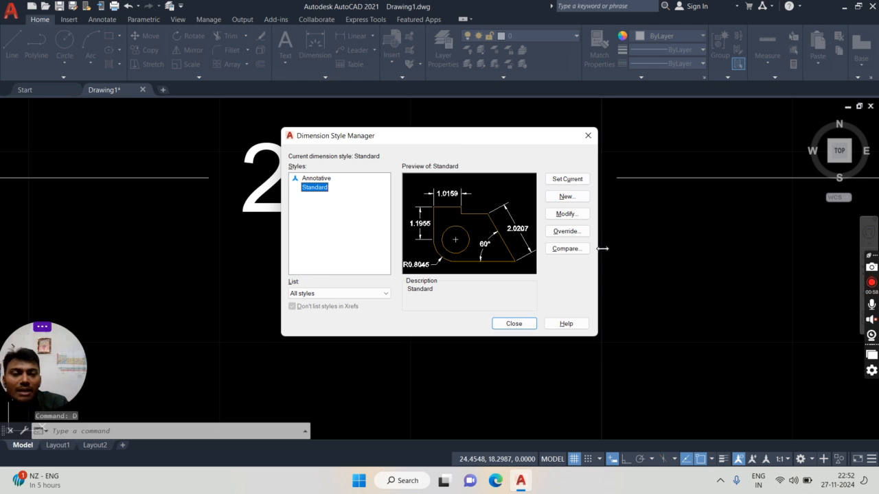
click(577, 215)
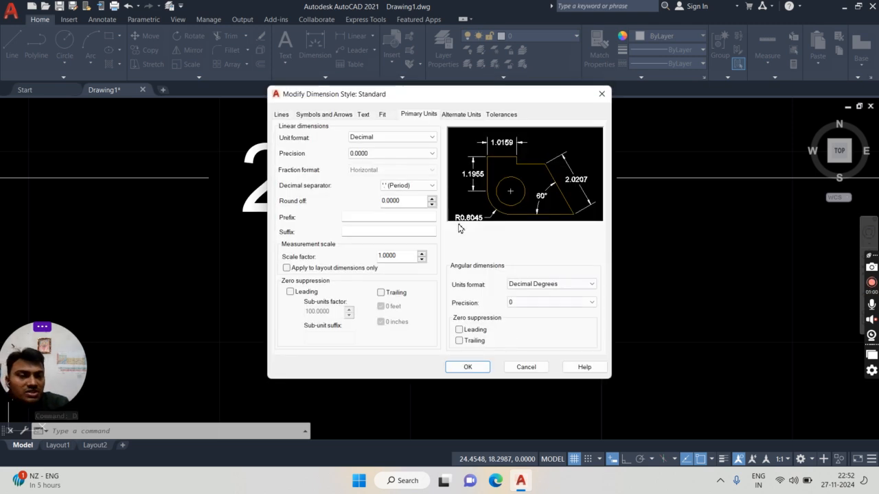
click(404, 137)
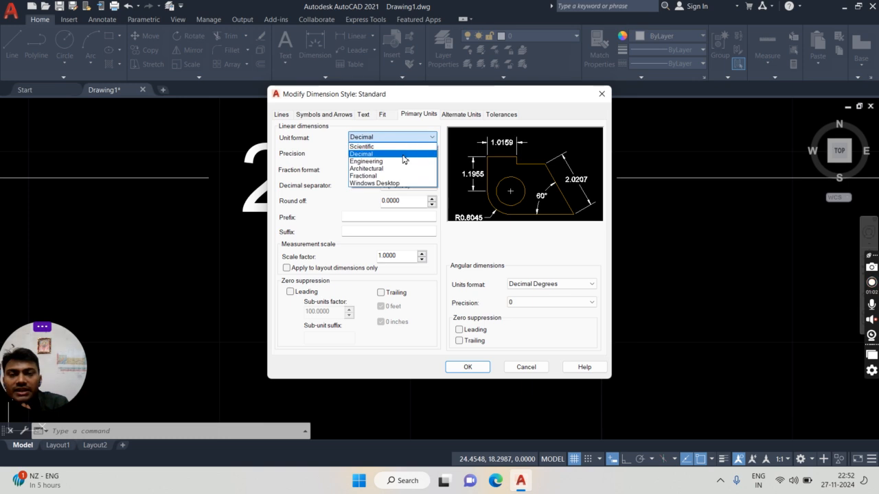
click(397, 160)
click(396, 153)
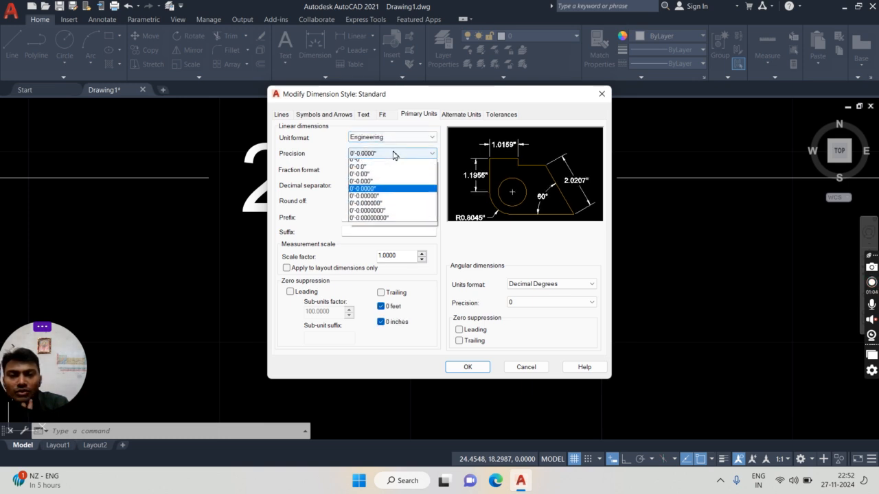
click(397, 164)
click(469, 366)
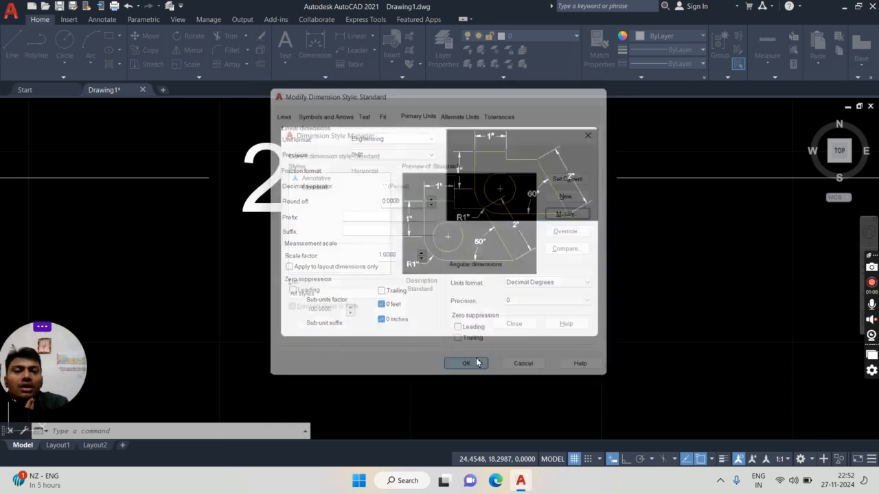
click(570, 180)
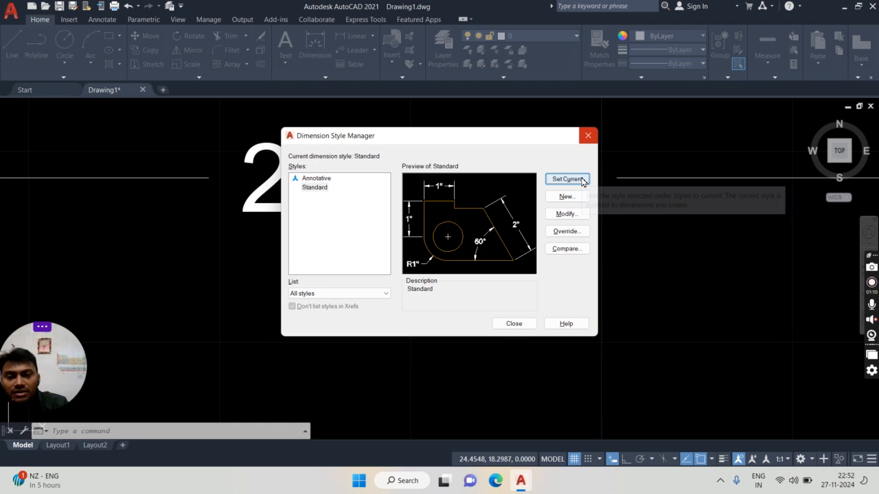
click(522, 323)
Examine the dimension text above the top line up close and within the whole drawing.
scroll(459, 194, down, 3)
scroll(458, 198, up, 4)
scroll(458, 198, down, 2)
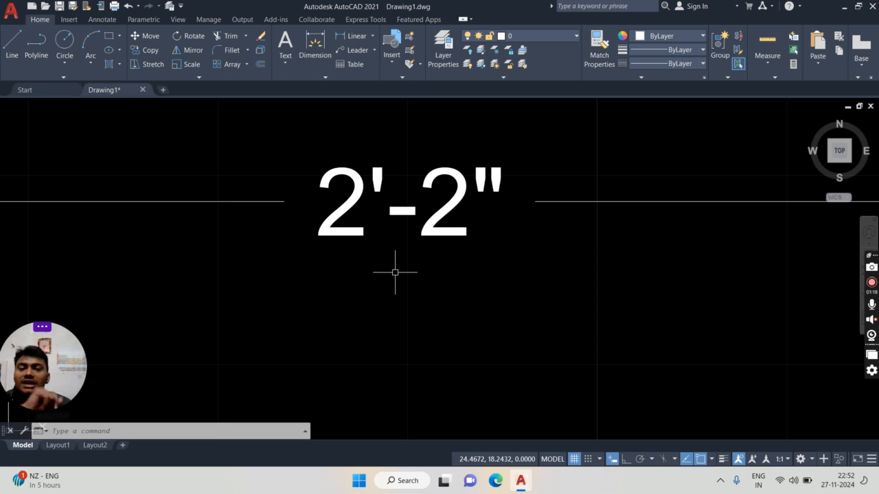
scroll(394, 275, down, 6)
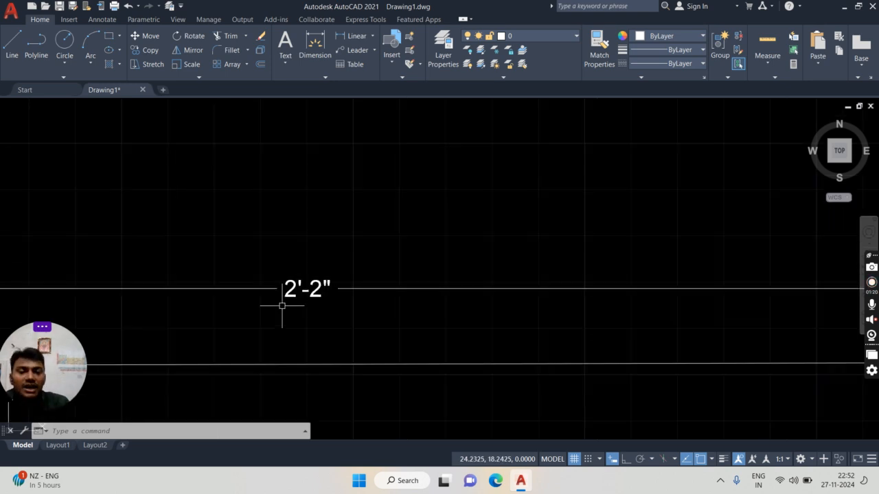
middle_drag(383, 285, 387, 258)
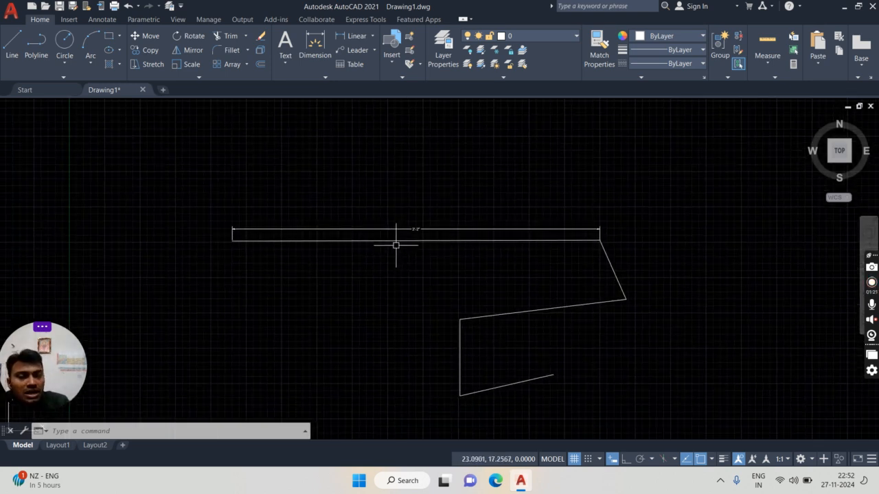
scroll(409, 232, up, 4)
scroll(412, 226, down, 4)
middle_drag(433, 320, 404, 307)
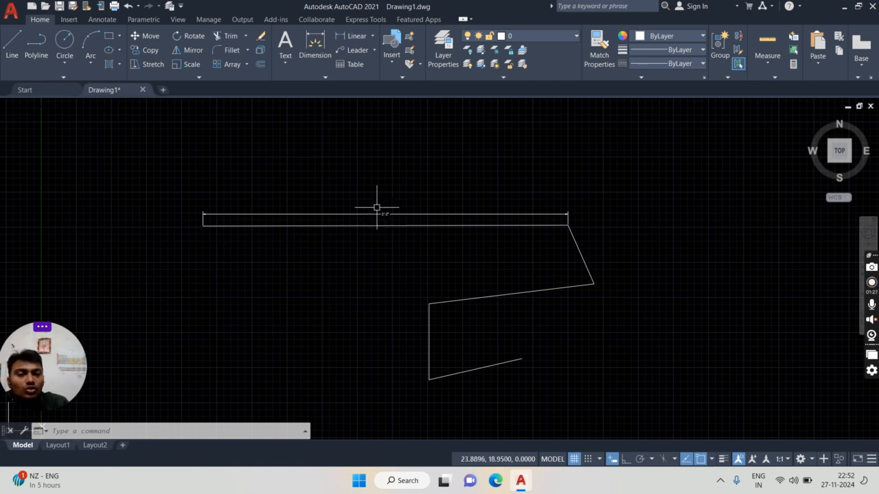
scroll(383, 226, up, 4)
middle_drag(377, 212, 375, 227)
text(d)
key(Return)
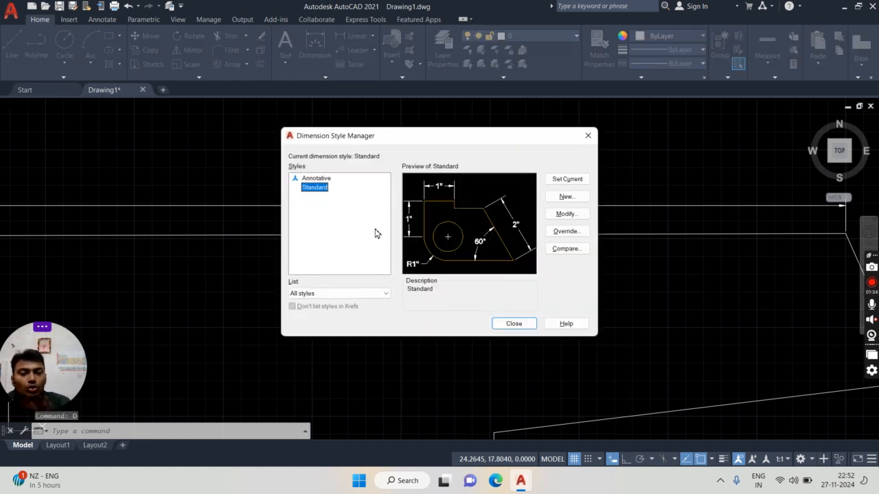
click(588, 135)
Set the Standard dimension style's overall scale for dimension features to 50.
text(d)
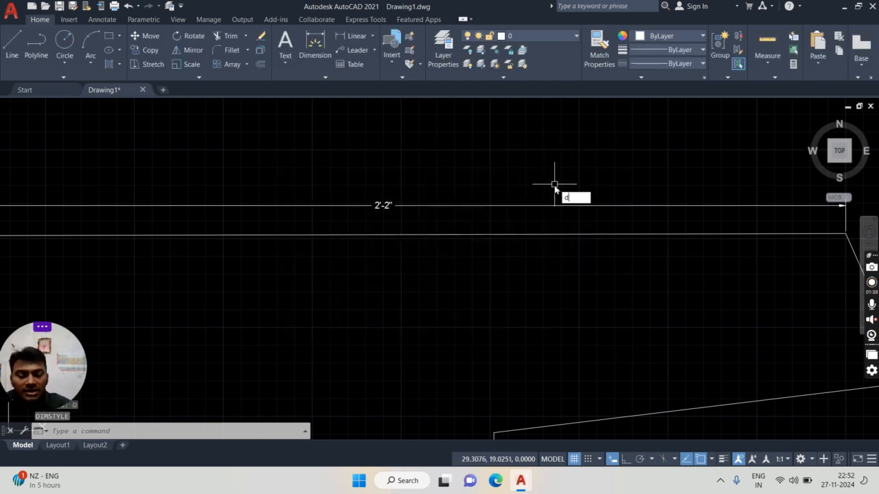
key(Return)
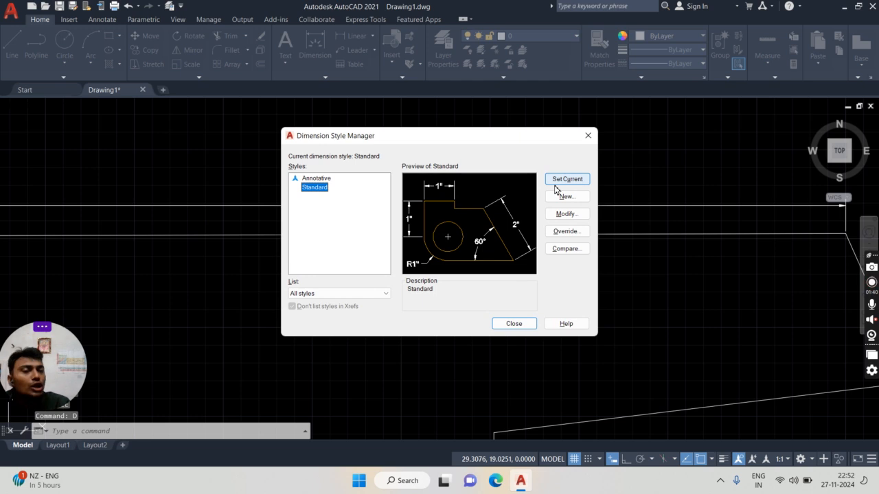
click(563, 216)
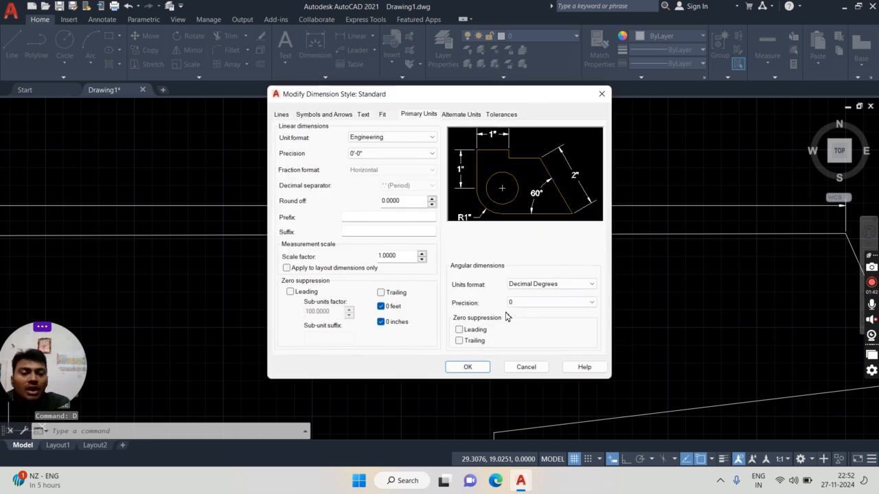
click(327, 116)
click(365, 115)
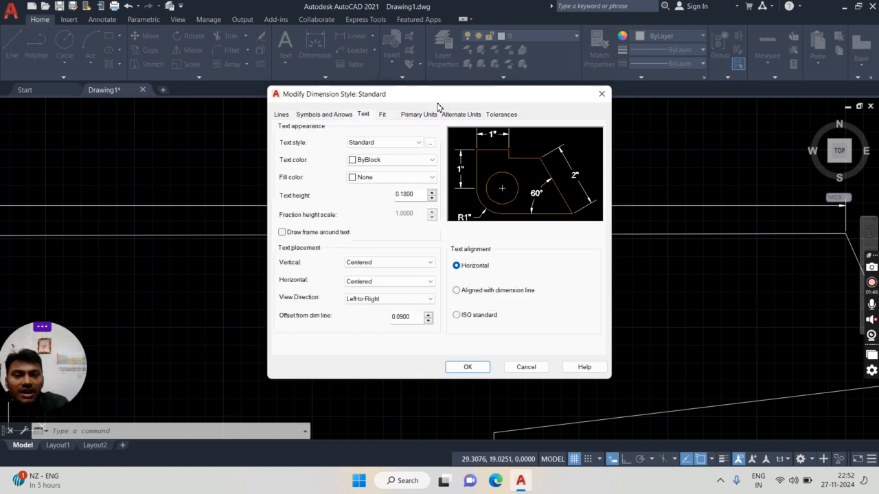
click(418, 114)
click(384, 115)
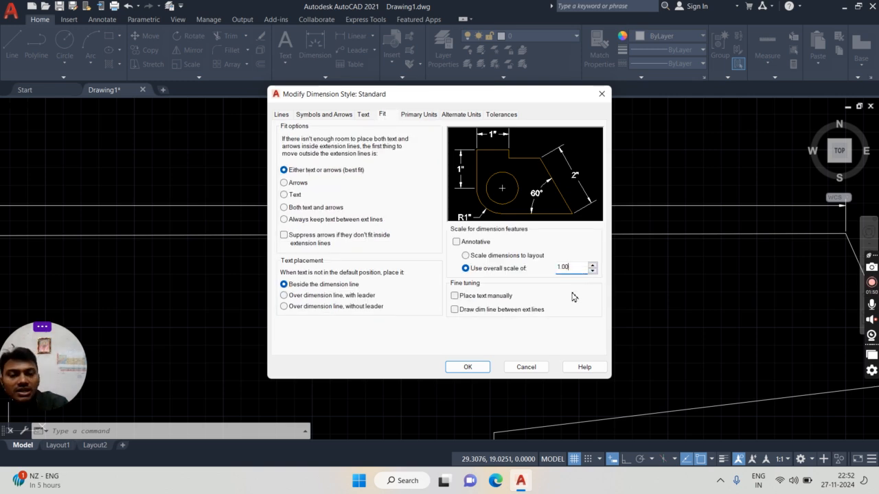
key(Return)
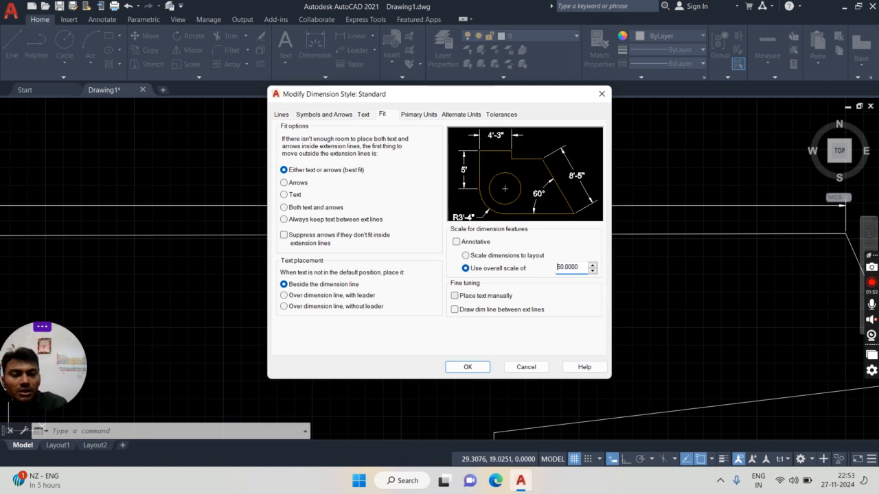
click(457, 365)
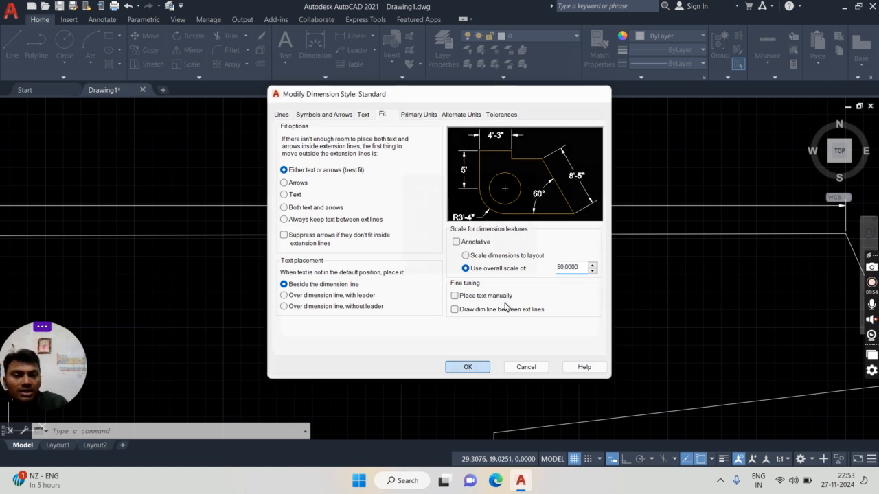
click(514, 324)
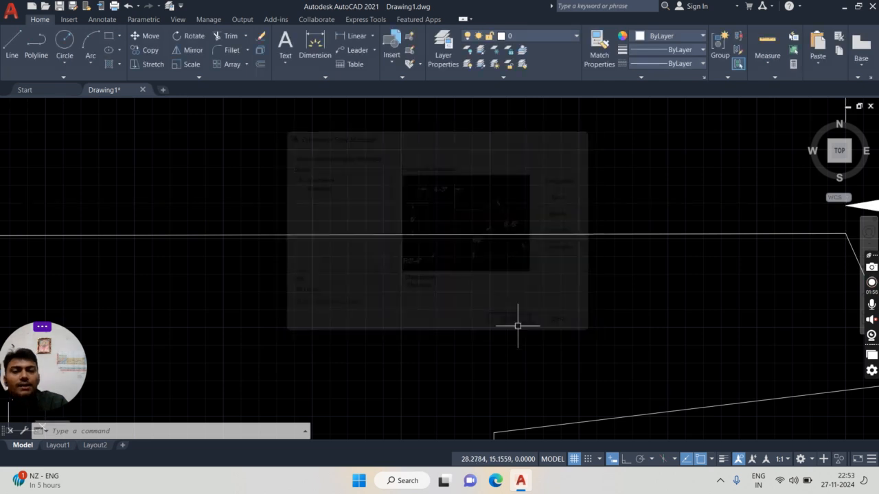
Lower the Standard dimension style's overall scale so the text and arrows fit between the extension lines.
scroll(504, 329, down, 5)
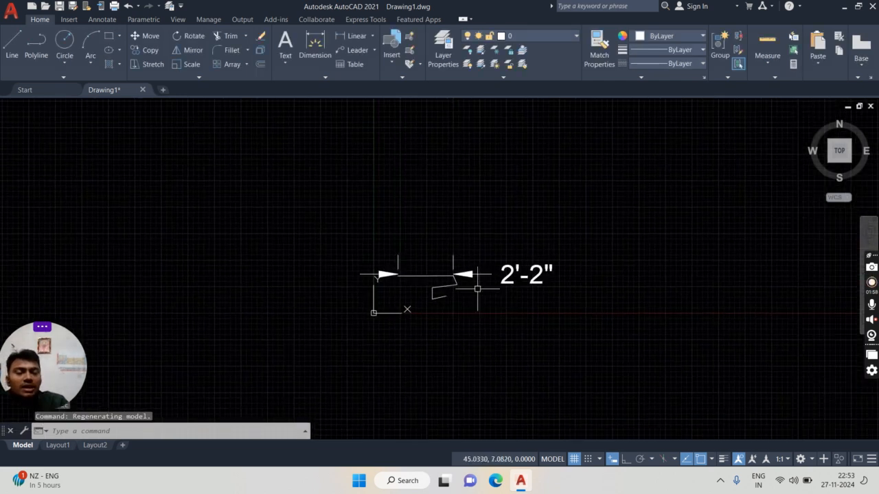
scroll(477, 281, up, 4)
text(DE)
key(BackSpace)
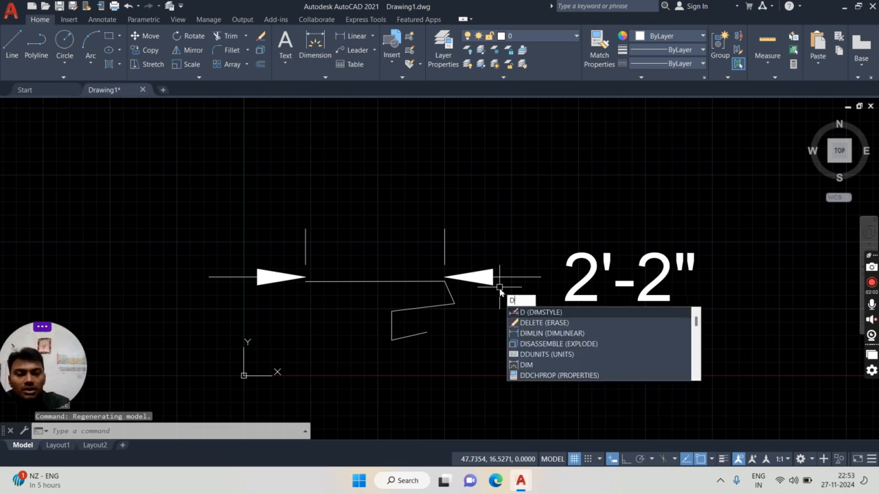
key(Return)
click(567, 213)
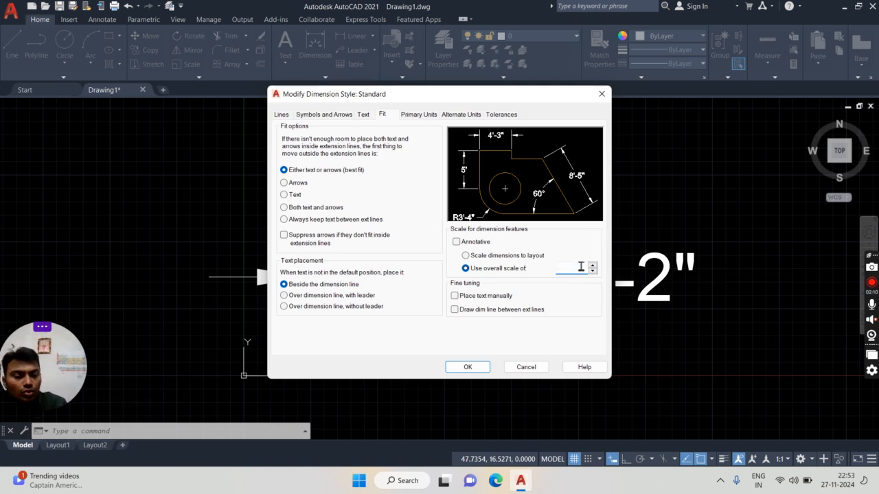
click(485, 367)
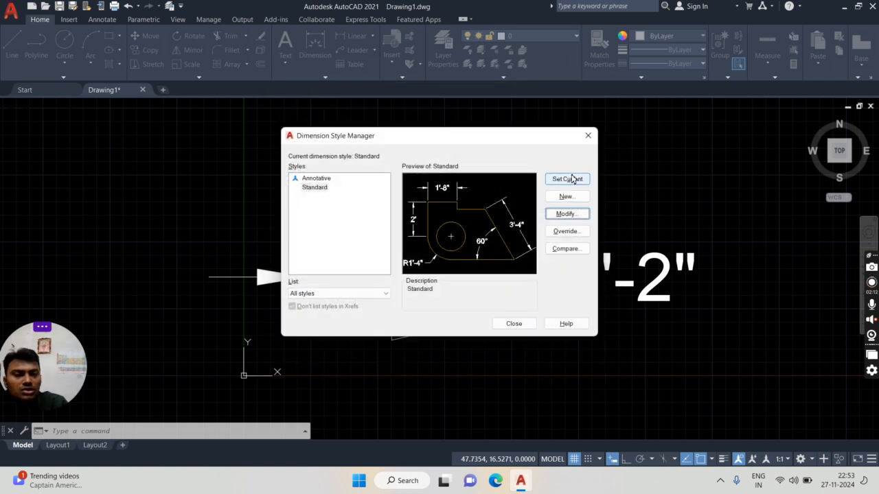
click(515, 323)
Move the linear dimension farther above the top line so its text clears the line, and deselect it.
scroll(320, 315, up, 4)
click(424, 257)
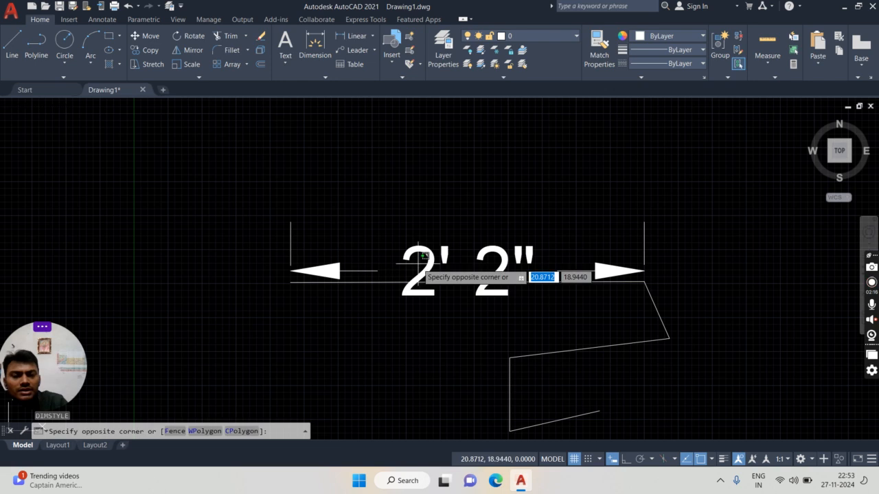
click(443, 271)
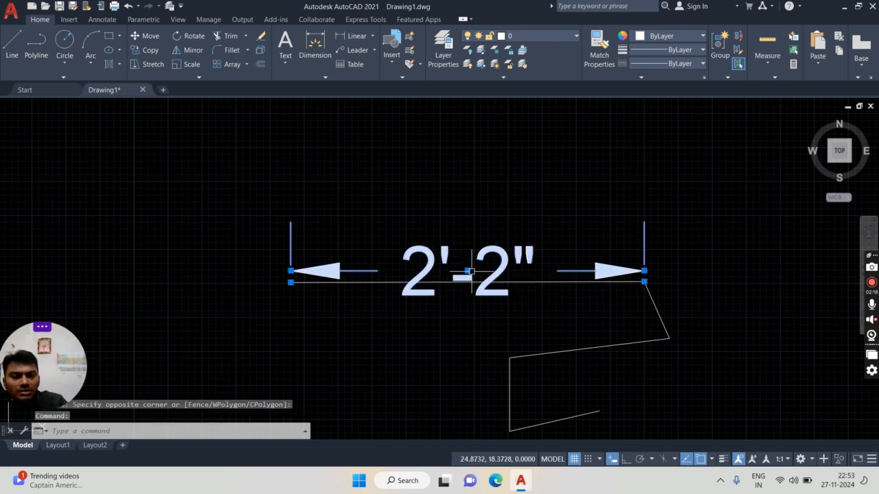
click(470, 271)
click(470, 218)
scroll(510, 277, down, 2)
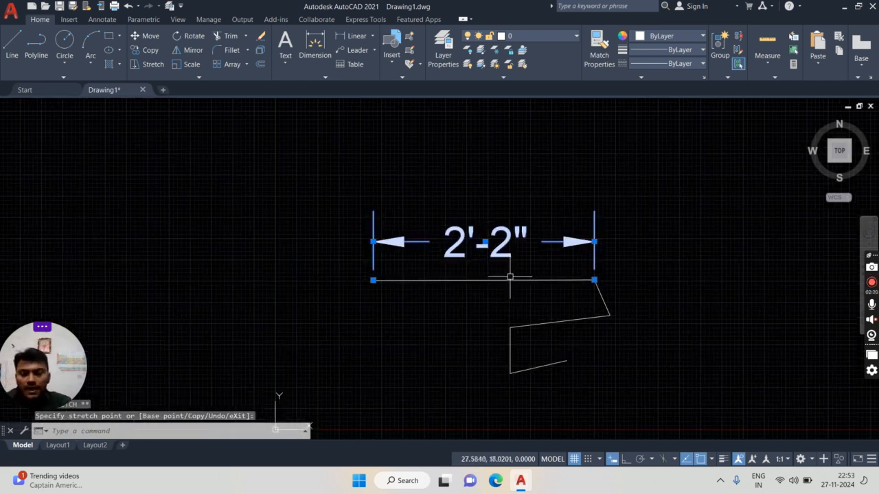
key(Escape)
key(Escape)
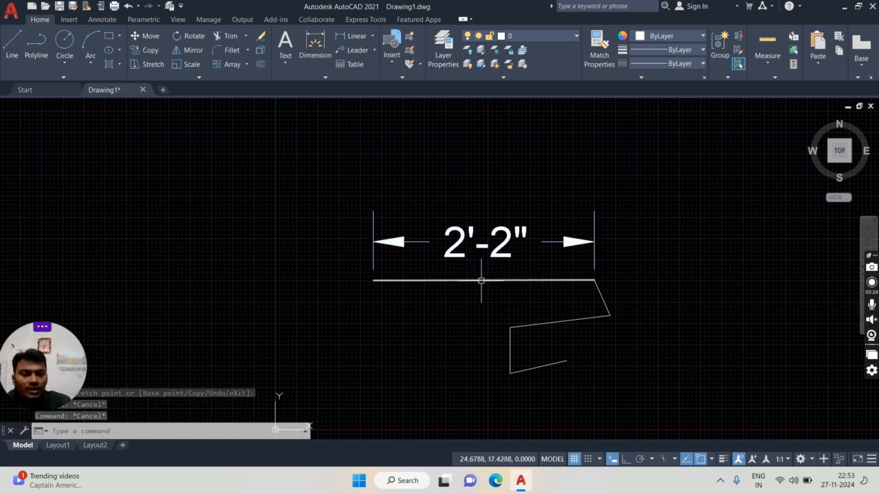
scroll(439, 292, down, 2)
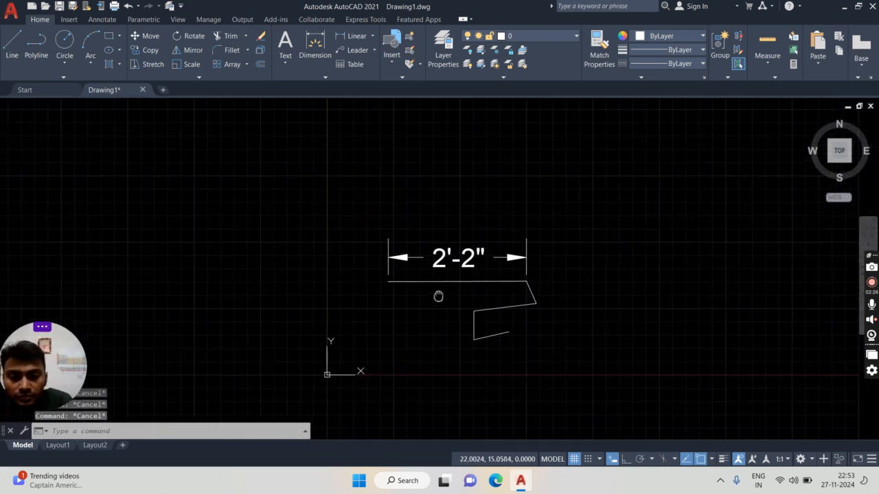
scroll(449, 278, up, 2)
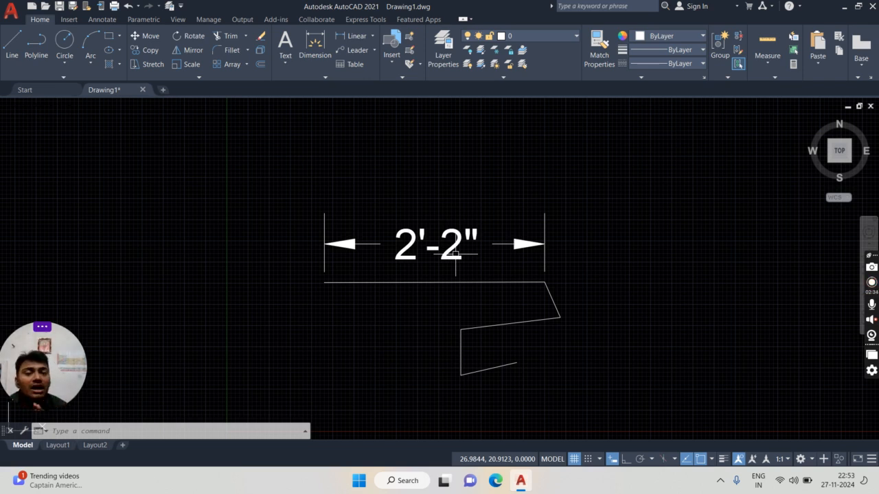
click(288, 171)
click(535, 182)
click(453, 105)
click(525, 199)
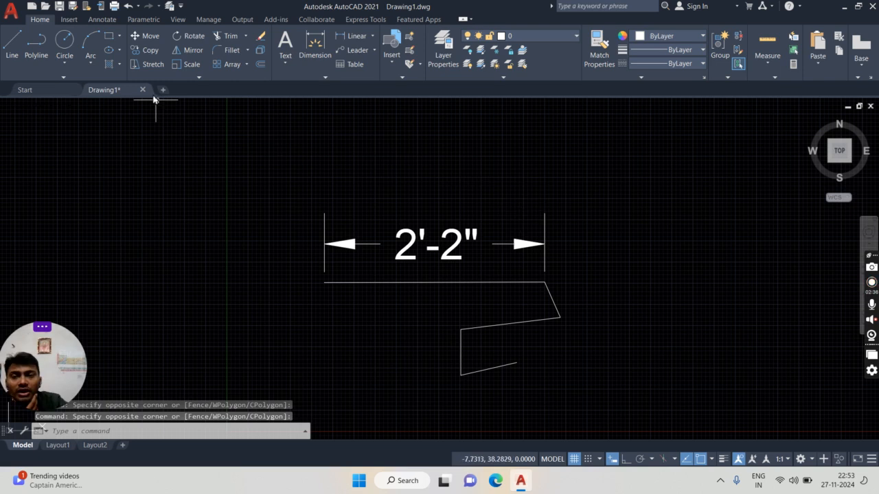
Draw a chain of angled line segments running above and around the dimension, ending near the corner of the existing lines.
click(11, 45)
click(47, 114)
click(225, 230)
click(304, 150)
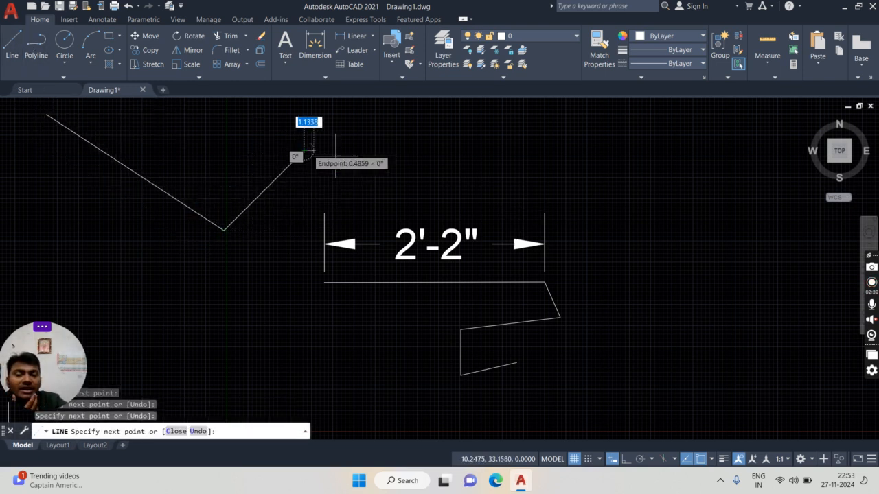
click(484, 172)
click(518, 194)
click(568, 162)
click(650, 242)
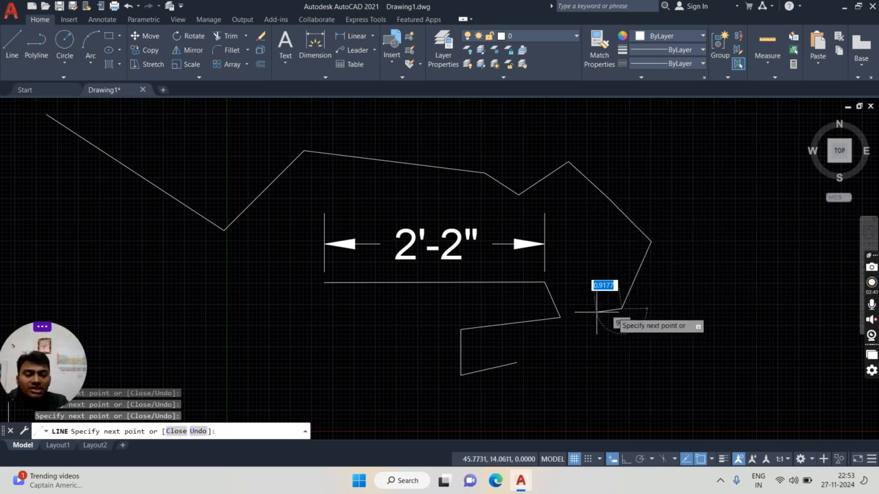
click(622, 308)
click(560, 314)
key(Return)
key(Escape)
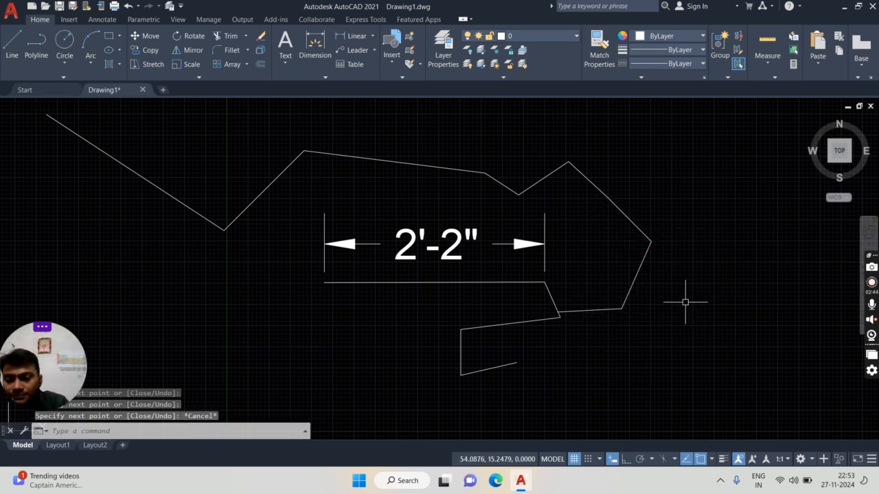
Set the drawing units' length type to Engineering with a precision of 0'-0".
text(u)
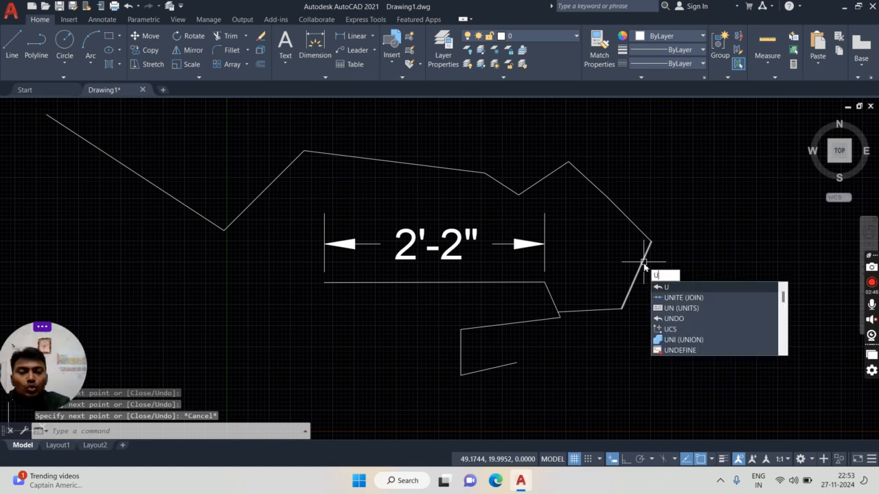
text(n)
key(Return)
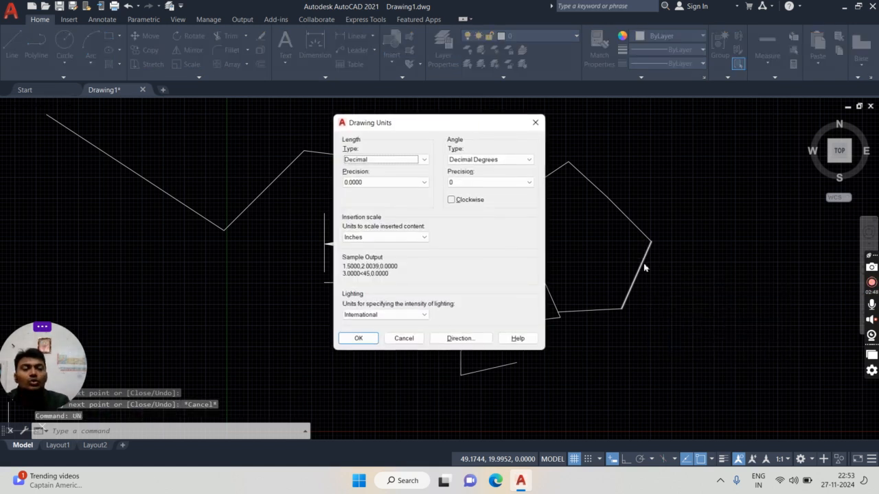
click(414, 162)
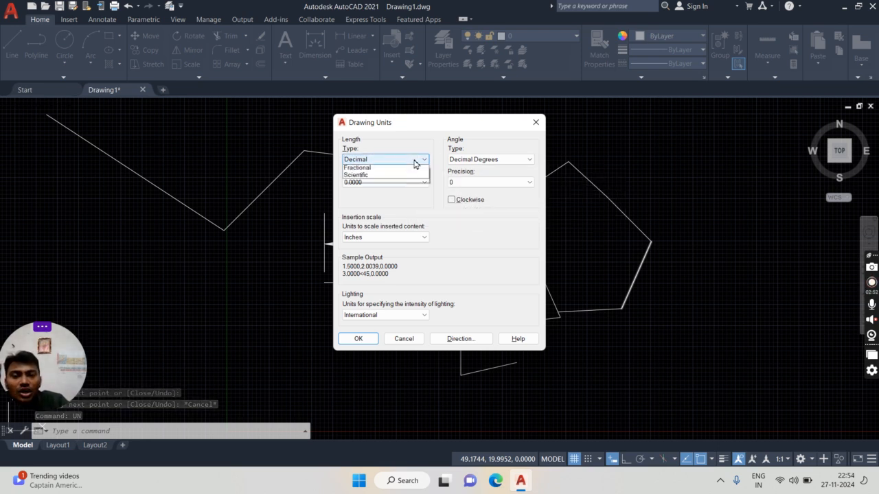
click(398, 184)
click(393, 182)
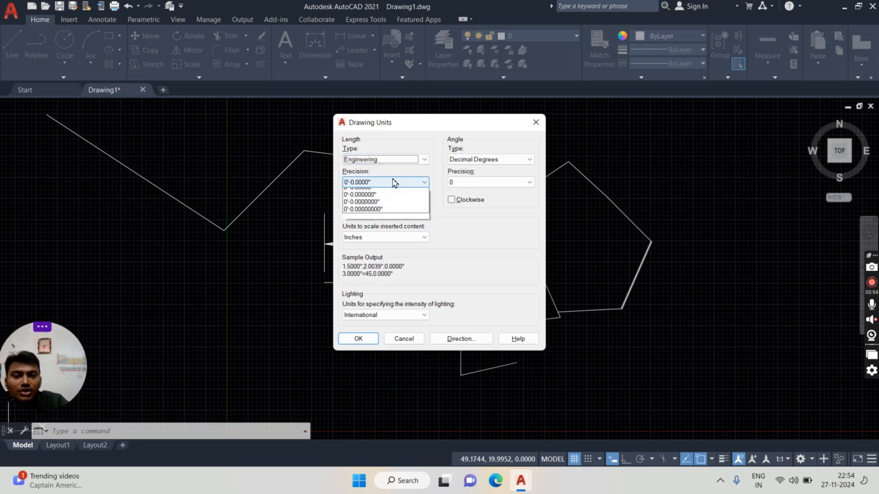
click(396, 190)
click(358, 338)
Erase all the lines together with the linear dimension from the drawing.
scroll(416, 245, down, 2)
mouse_move(418, 247)
middle_down()
mouse_move(368, 282)
mouse_move(359, 273)
middle_up()
click(595, 154)
click(121, 358)
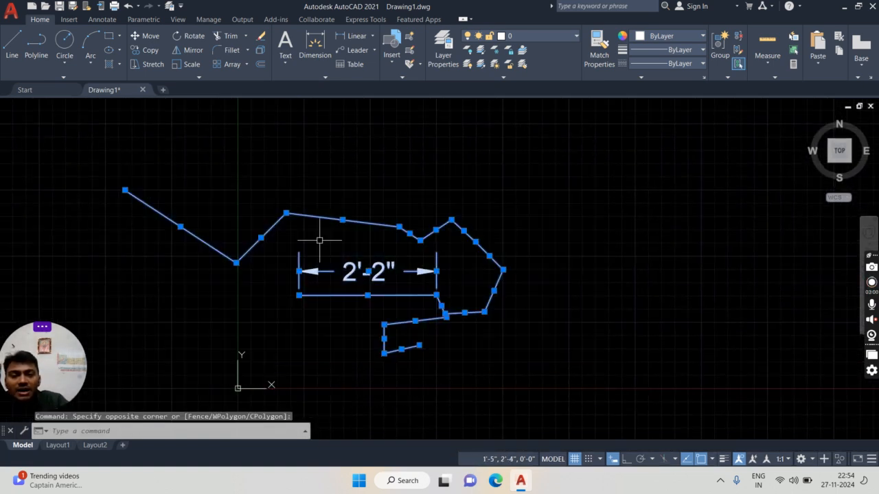
right_click(319, 240)
click(358, 273)
Draw one long chain of freely angled line segments that zigzag and cross each other in the empty drawing.
middle_drag(381, 244, 270, 273)
scroll(373, 218, down, 2)
middle_drag(373, 218, 348, 259)
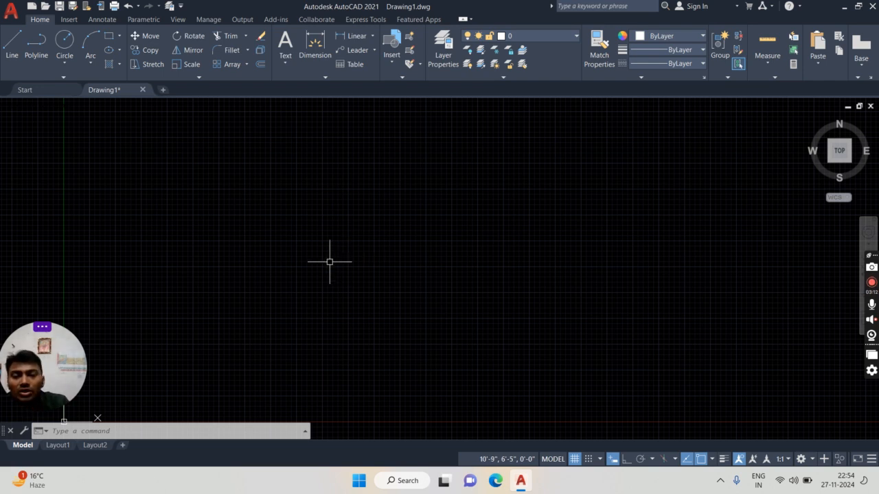
click(17, 47)
click(206, 126)
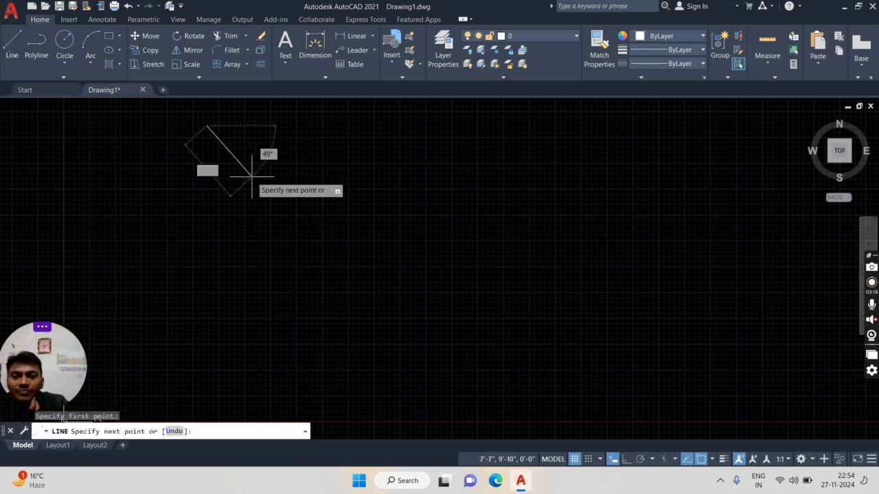
click(300, 239)
click(431, 118)
click(499, 219)
click(555, 135)
click(604, 216)
click(468, 253)
click(457, 159)
click(336, 255)
click(378, 334)
click(539, 303)
click(469, 245)
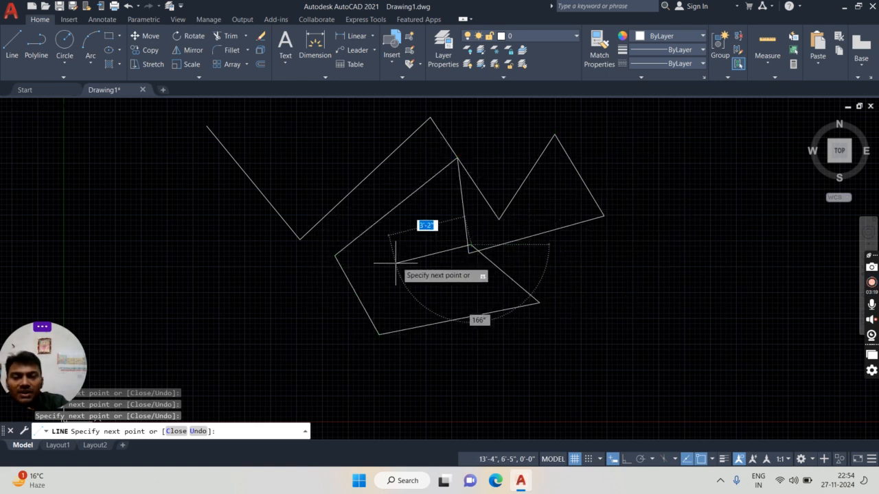
click(396, 263)
click(424, 293)
click(575, 268)
click(522, 160)
click(494, 175)
click(525, 237)
click(628, 220)
click(608, 102)
click(547, 165)
click(587, 214)
key(Escape)
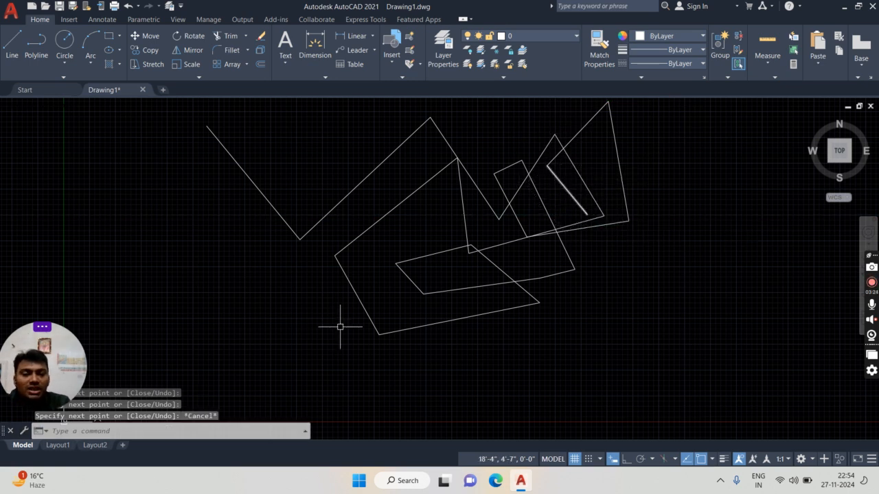
Draw a separate four-segment chain of freely angled lines beside the zigzag's starting end.
key(Return)
click(155, 169)
click(146, 311)
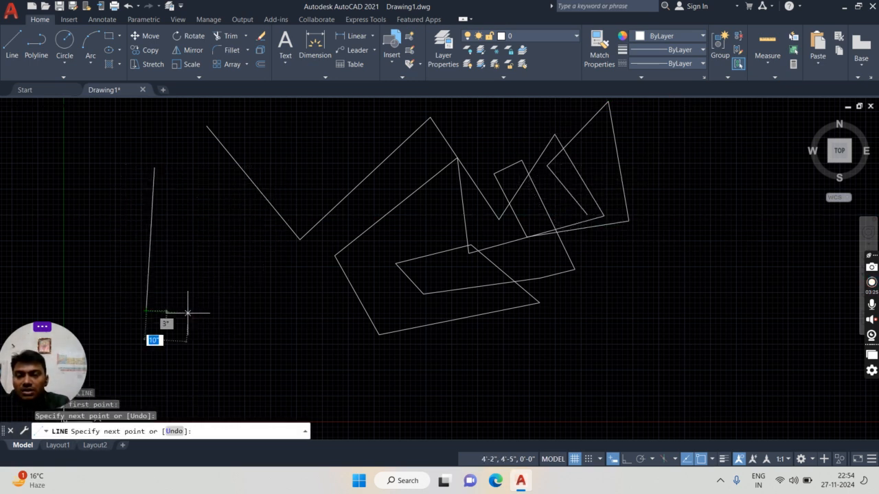
click(236, 315)
click(203, 236)
click(265, 276)
key(Escape)
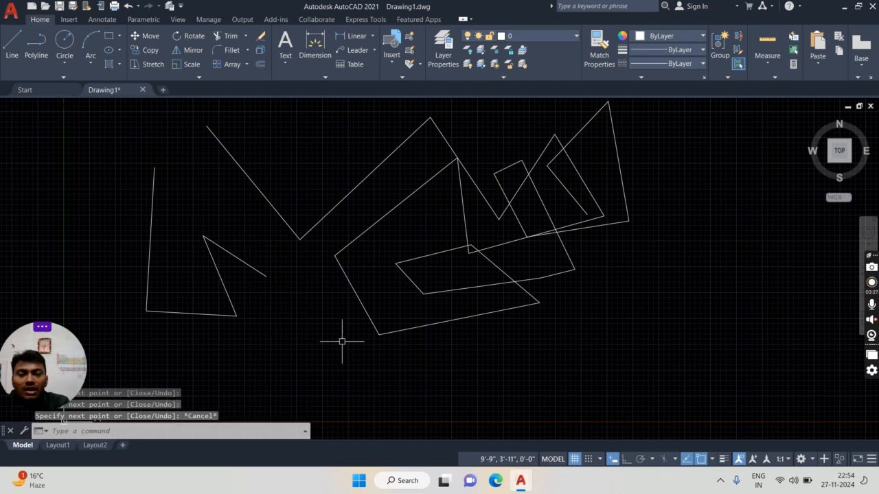
Turn on Ortho mode, and switch it off and on again to try its toggle.
click(626, 459)
scroll(602, 408, down, 2)
middle_drag(638, 343, 563, 345)
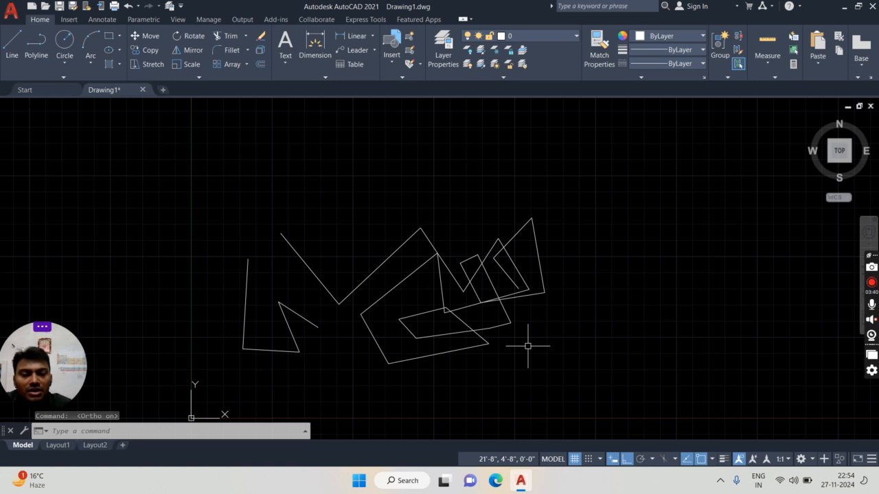
key(F8)
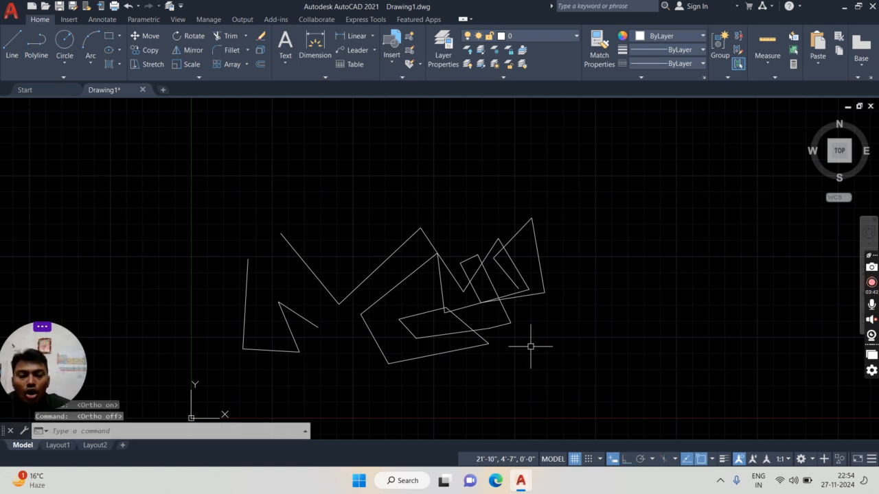
key(F8)
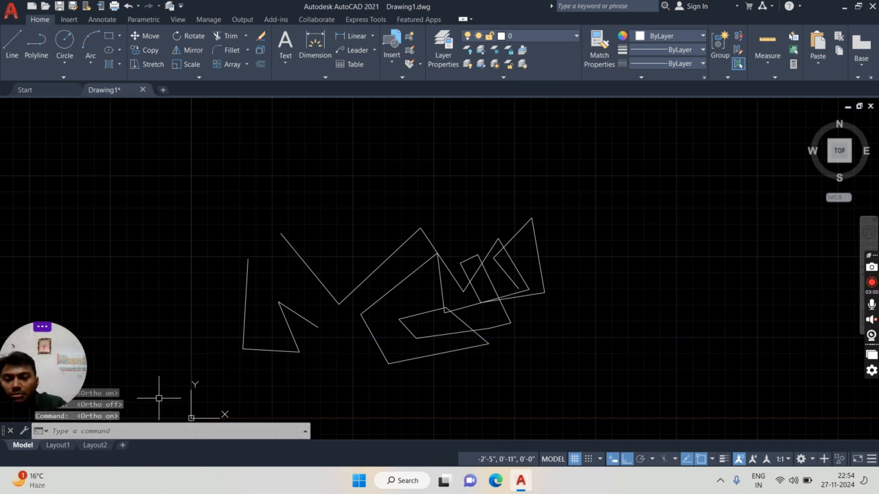
Erase all the freely angled lines from the drawing.
click(612, 172)
click(151, 384)
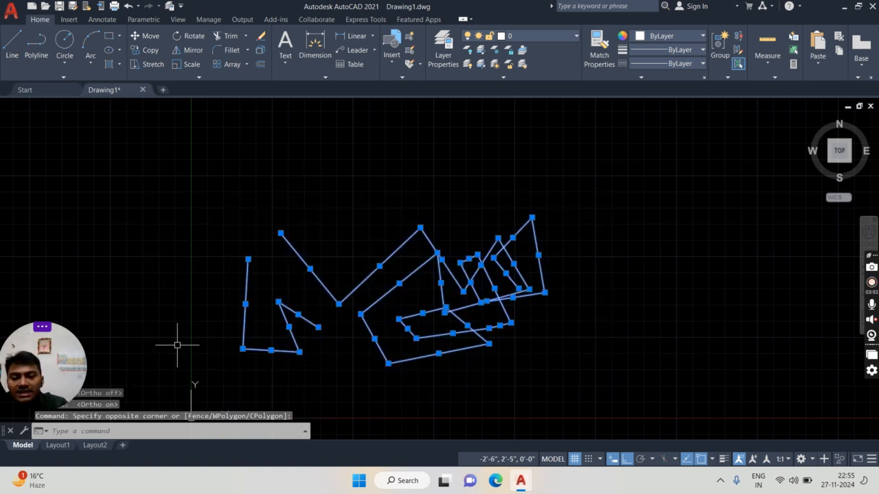
right_click(258, 203)
click(313, 274)
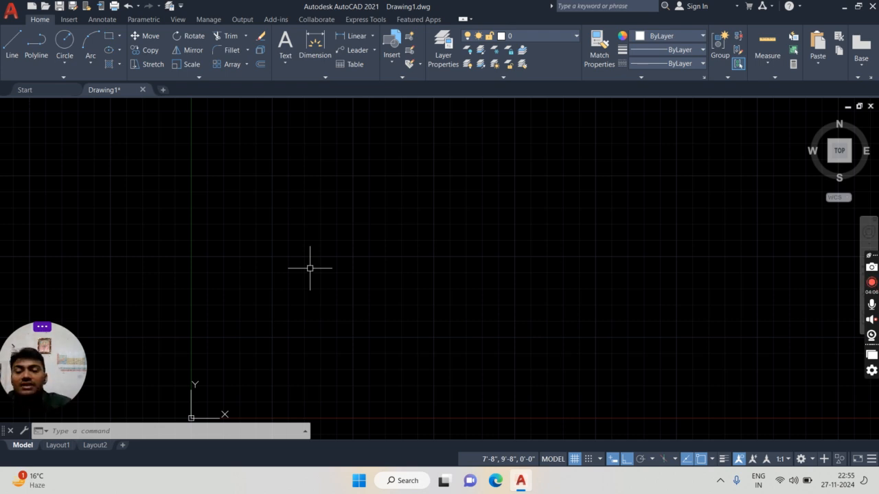
Draw a stepped chain of strictly horizontal and vertical line segments with Ortho mode on, winding inward at its far end.
click(12, 45)
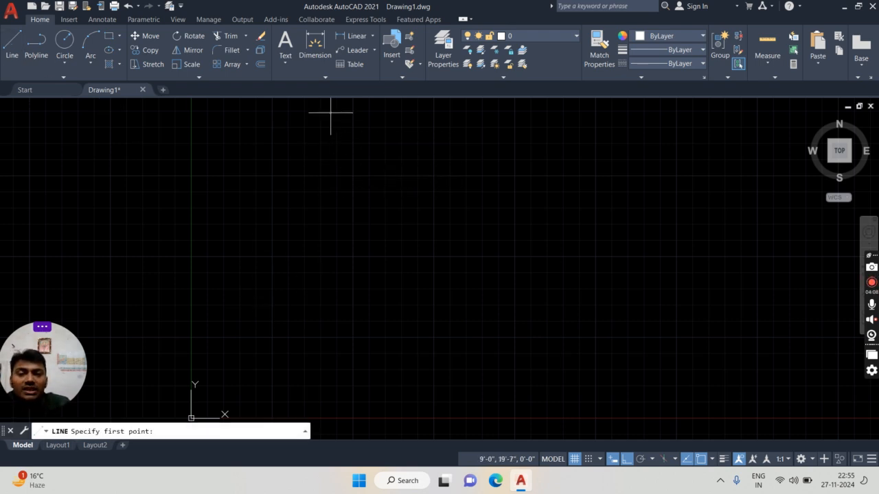
click(330, 114)
click(330, 297)
click(552, 297)
click(552, 164)
click(659, 165)
click(659, 256)
click(781, 256)
click(782, 143)
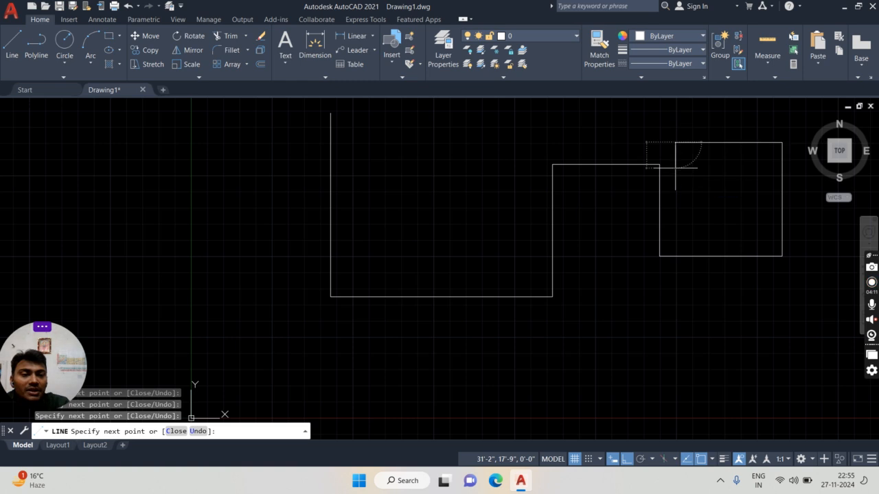
click(676, 211)
click(675, 158)
click(753, 158)
click(753, 221)
click(728, 223)
click(727, 291)
key(Escape)
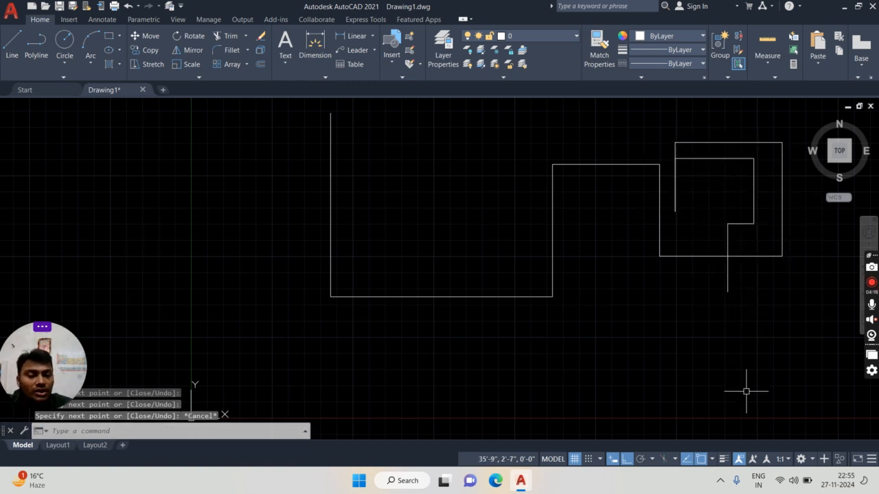
Toggle Ortho mode off and back on, and erase all the horizontal and vertical lines.
click(627, 462)
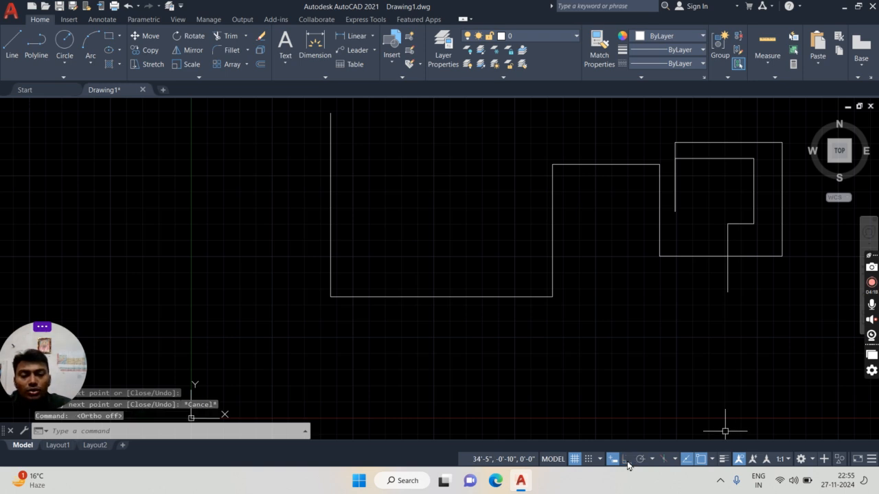
click(626, 464)
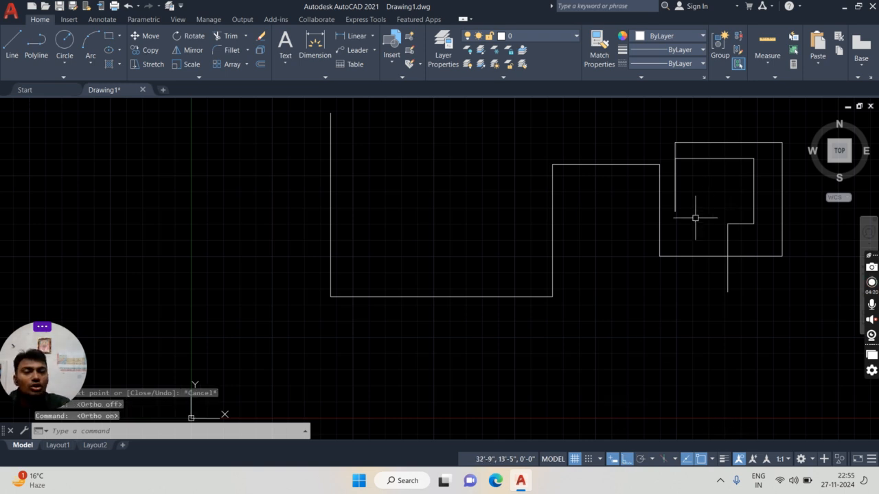
scroll(514, 268, down, 4)
click(645, 165)
click(382, 376)
right_click(370, 276)
click(412, 74)
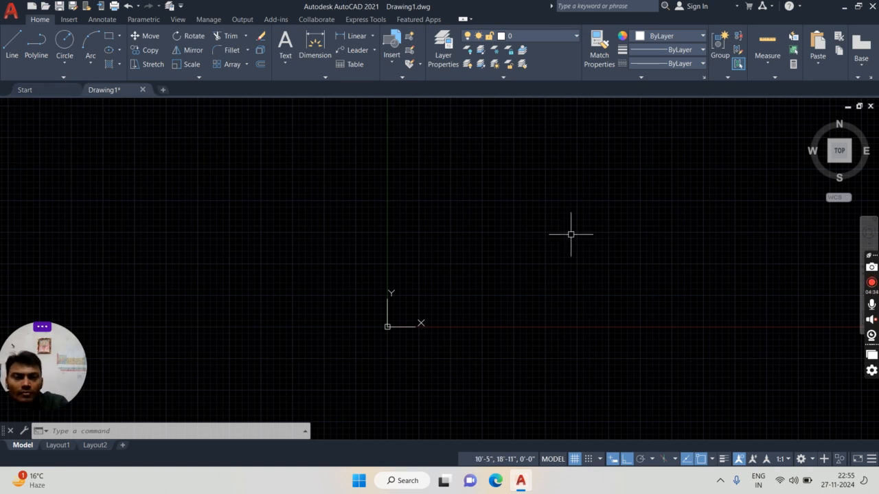
middle_drag(587, 239, 543, 306)
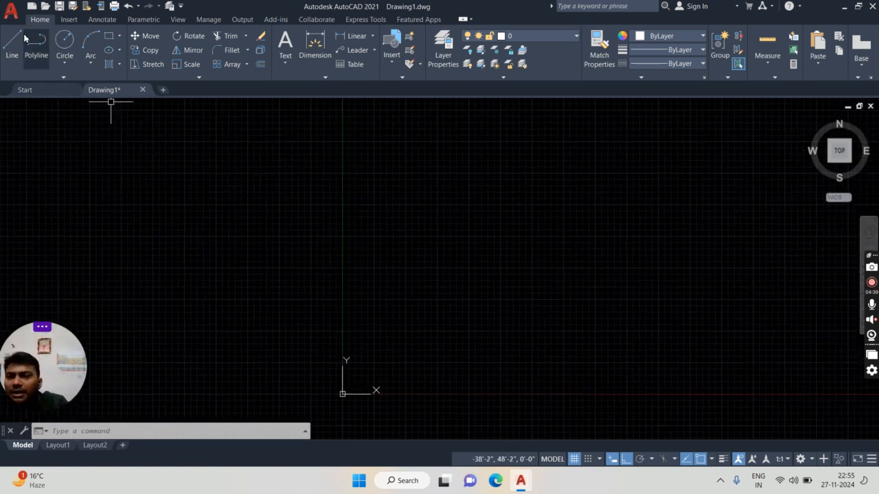